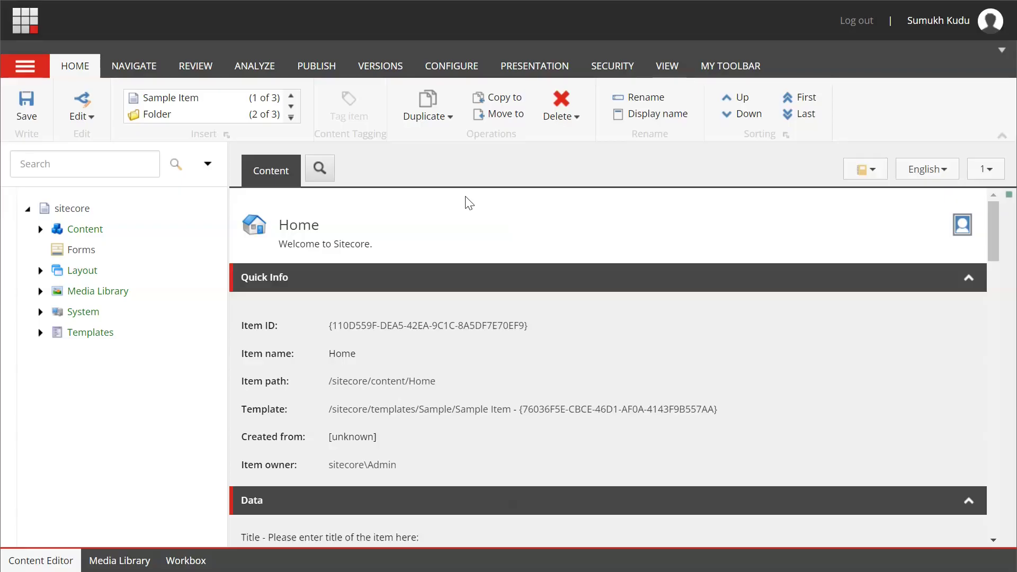
Insert a Sample Item named 'Demo Page' under the Home item in the content tree
click(40, 229)
click(53, 249)
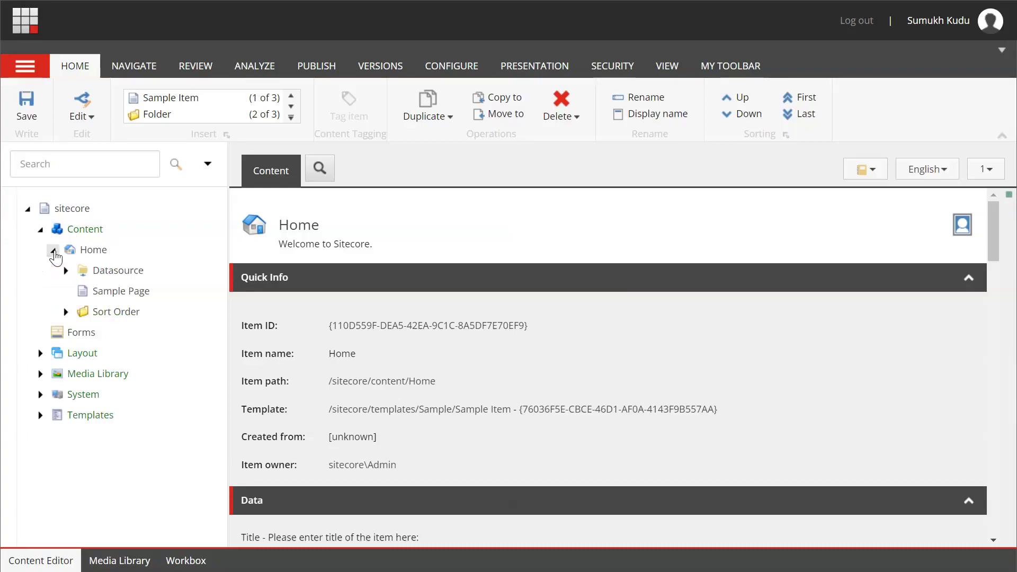
right_click(92, 250)
mouse_move(136, 259)
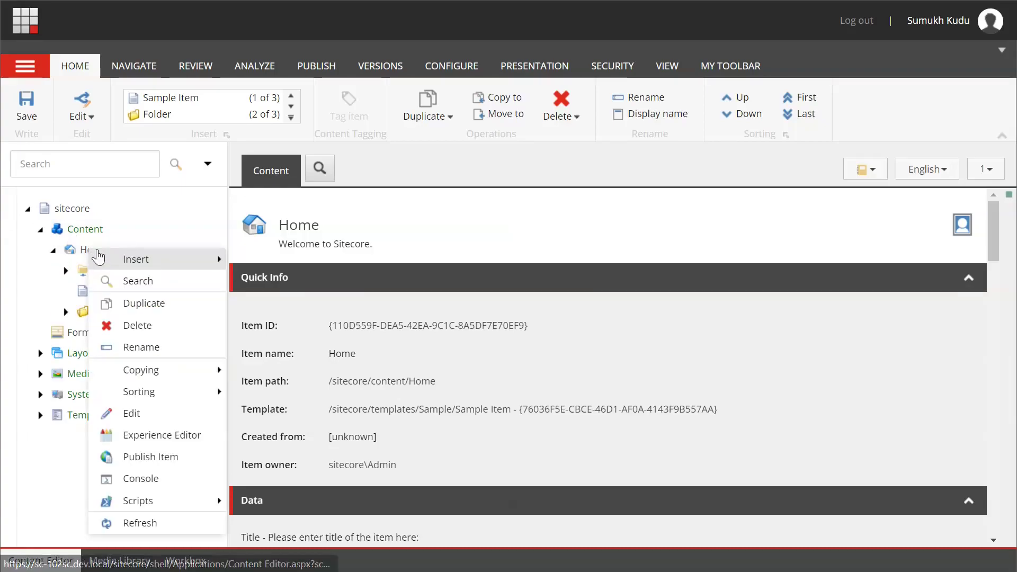
click(273, 260)
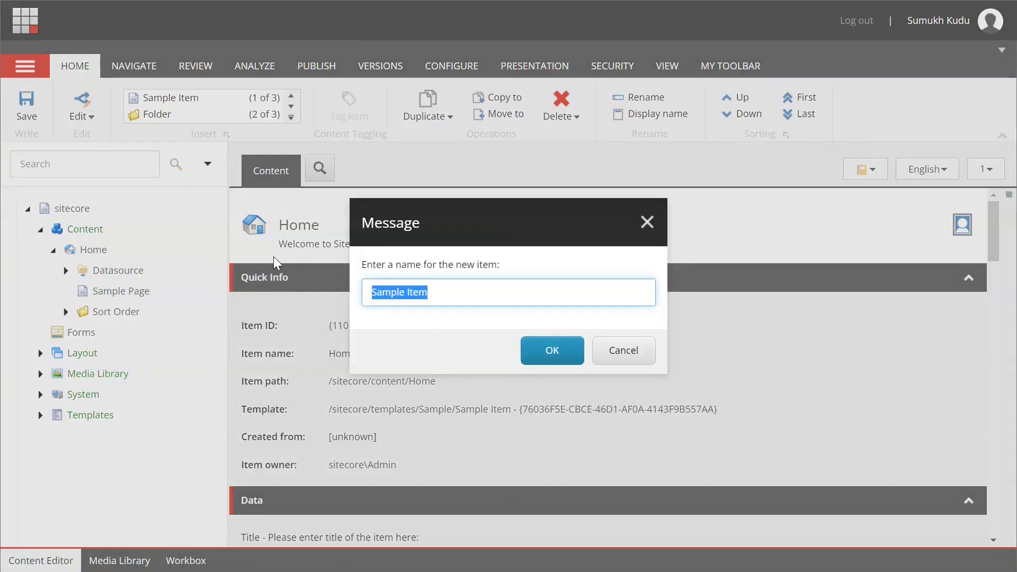
key(BackSpace)
text(Demo )
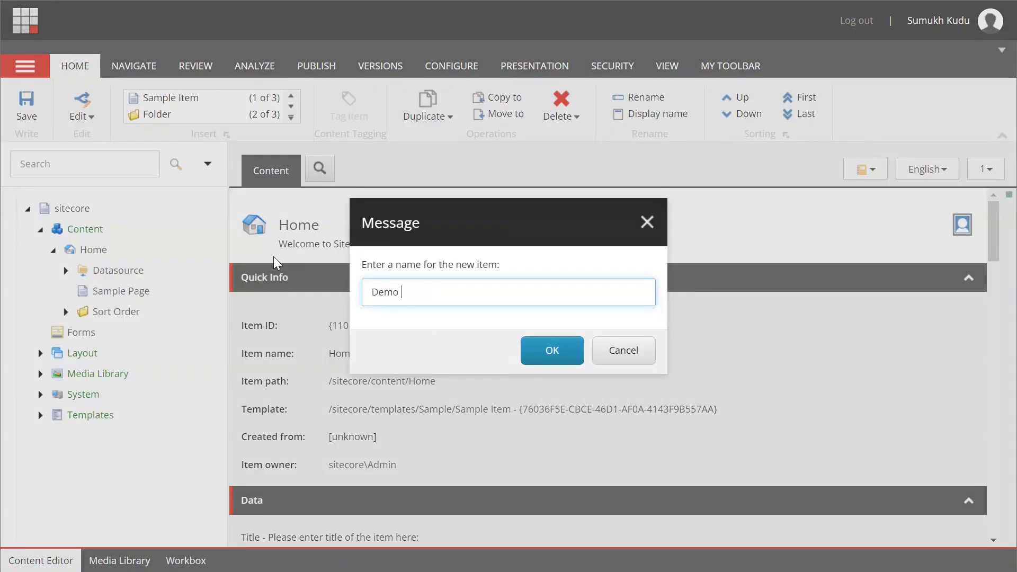
text(Page)
click(555, 353)
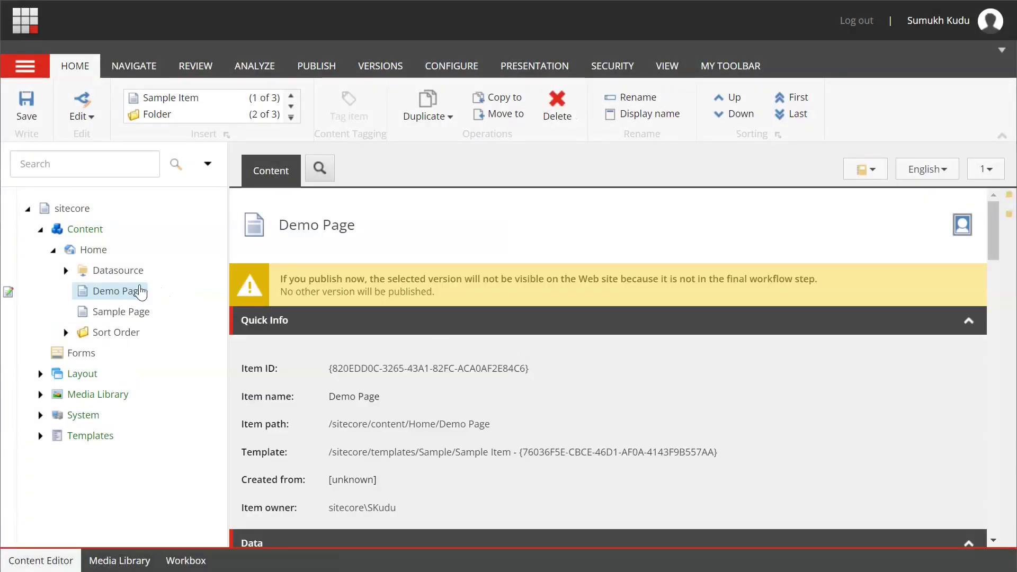
Submit Demo Page into workflow and confirm the submission
right_click(131, 294)
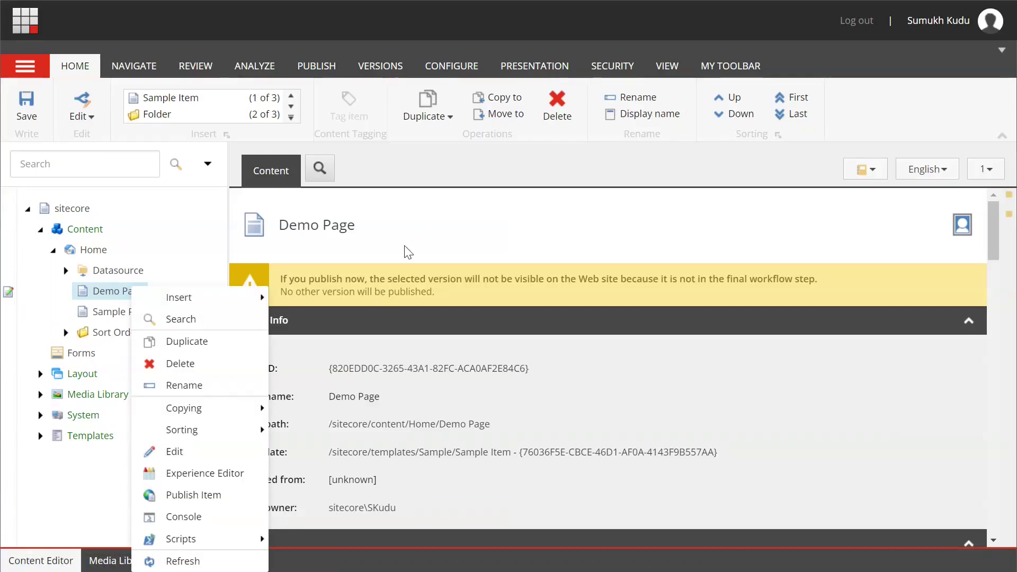
click(426, 244)
click(9, 293)
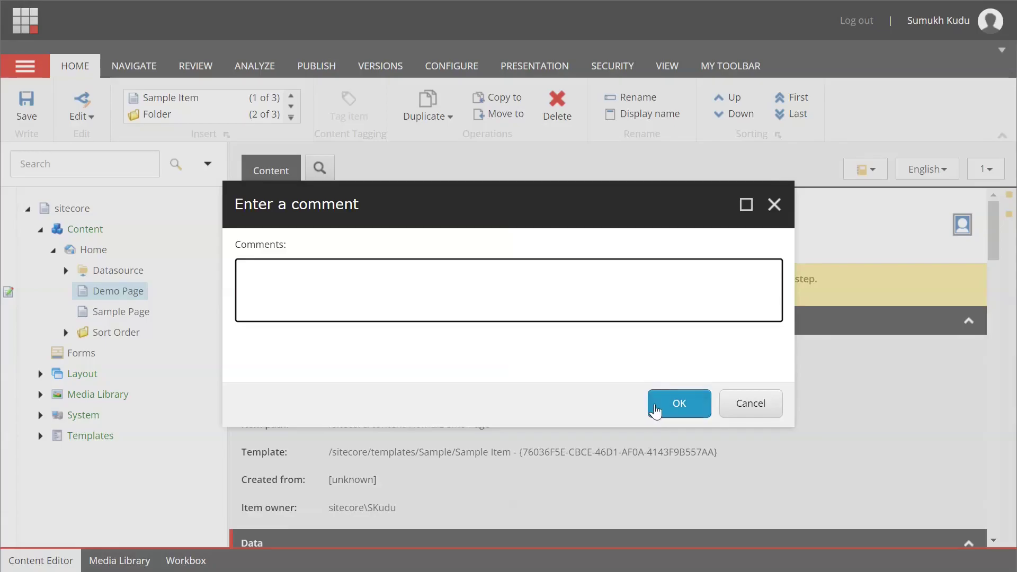
click(670, 404)
Approve Demo Page in workflow, confirming the comment dialog
click(9, 293)
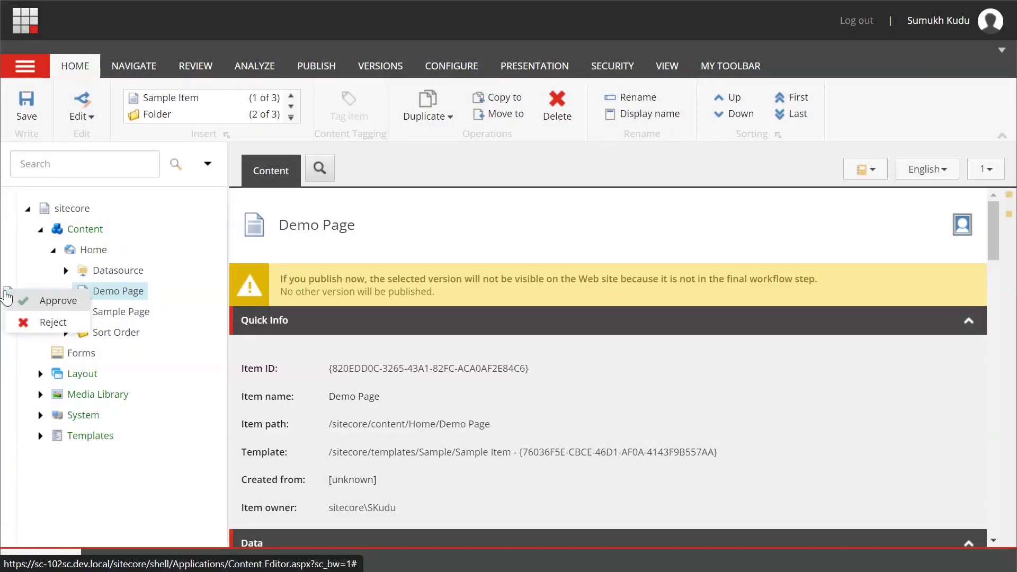
click(48, 297)
click(678, 403)
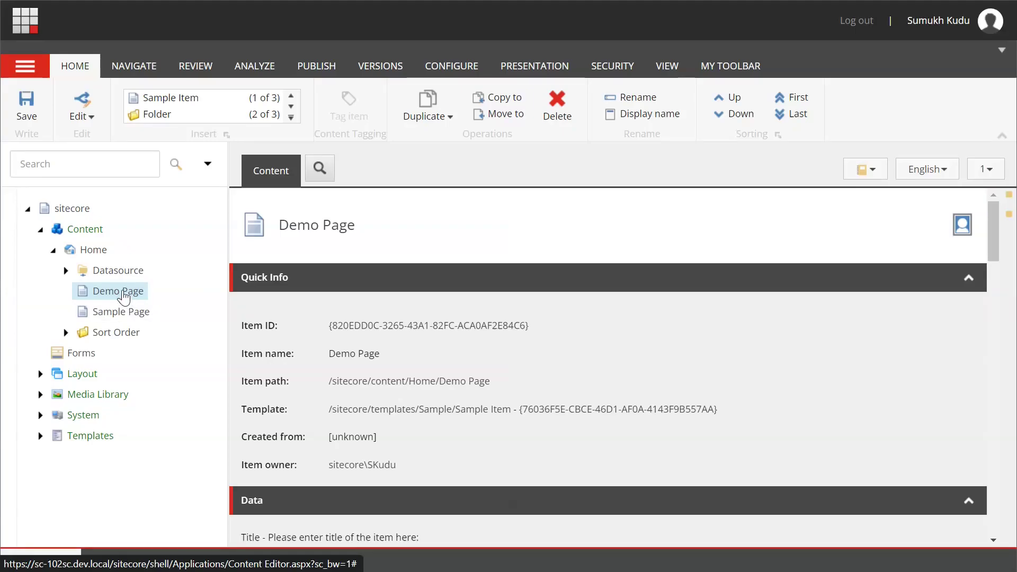
Start the Copying > Transfer wizard for Demo Page, targeting Home in the web database
right_click(121, 293)
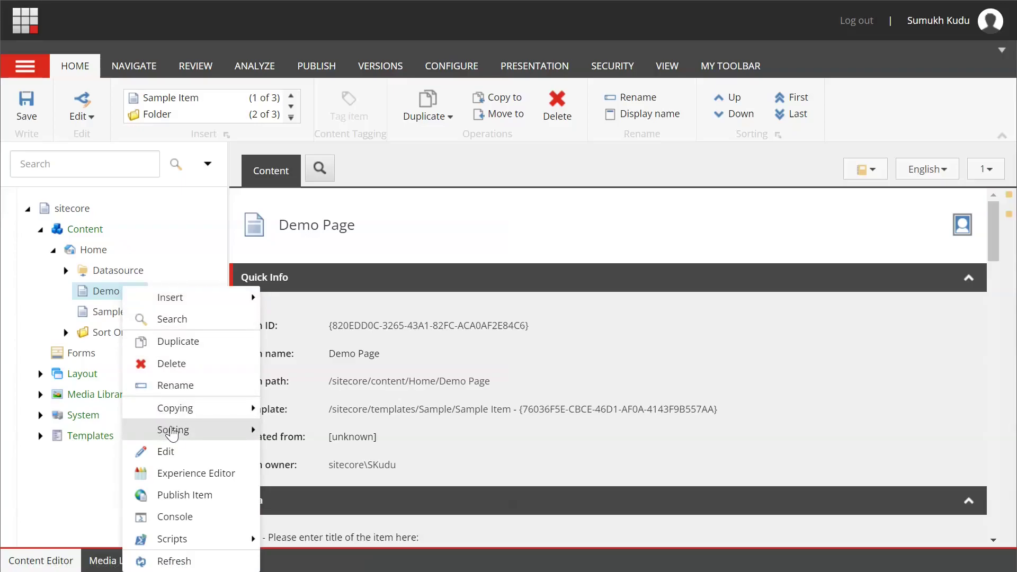
click(179, 418)
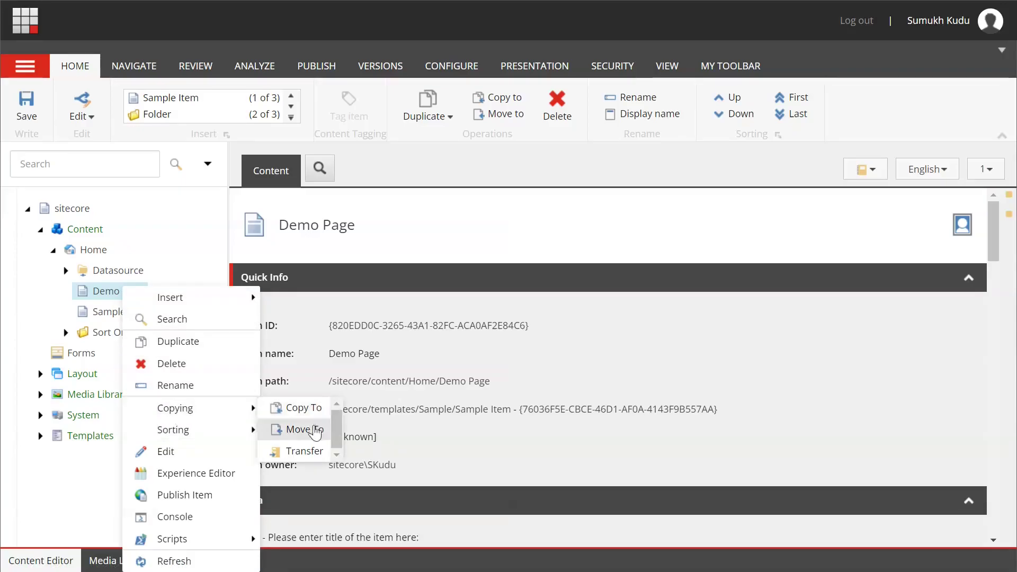
click(305, 452)
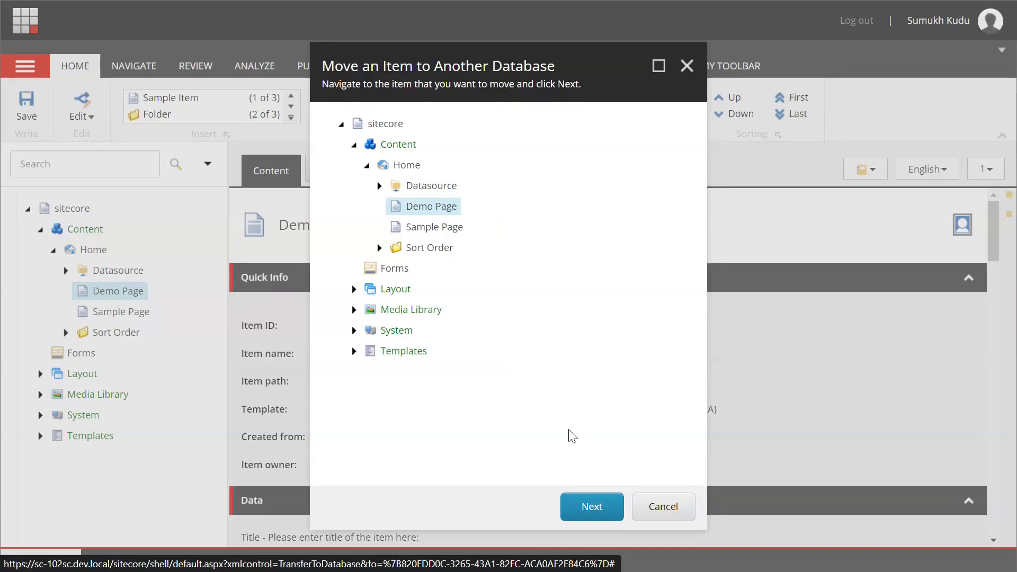
click(588, 509)
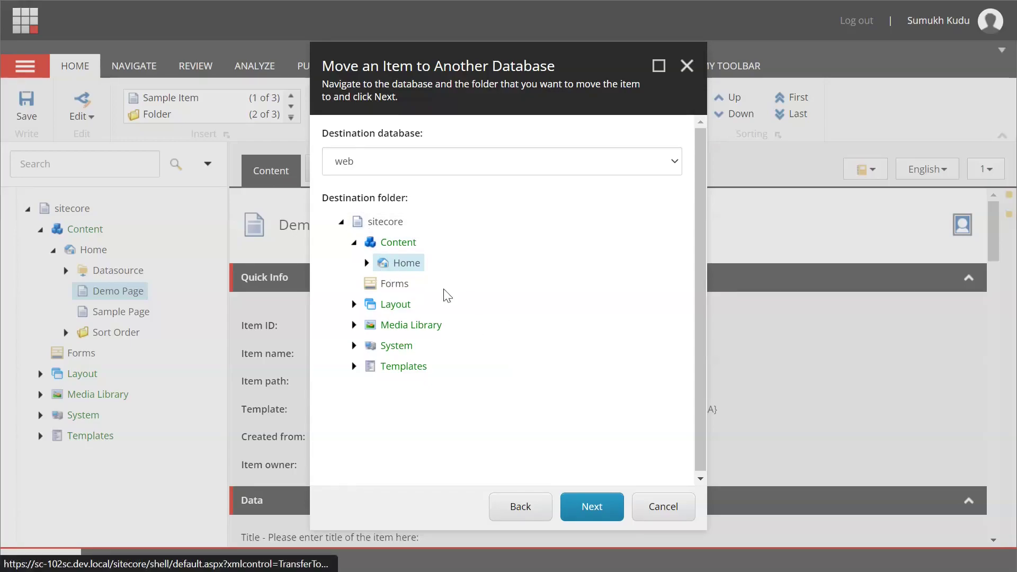
click(597, 511)
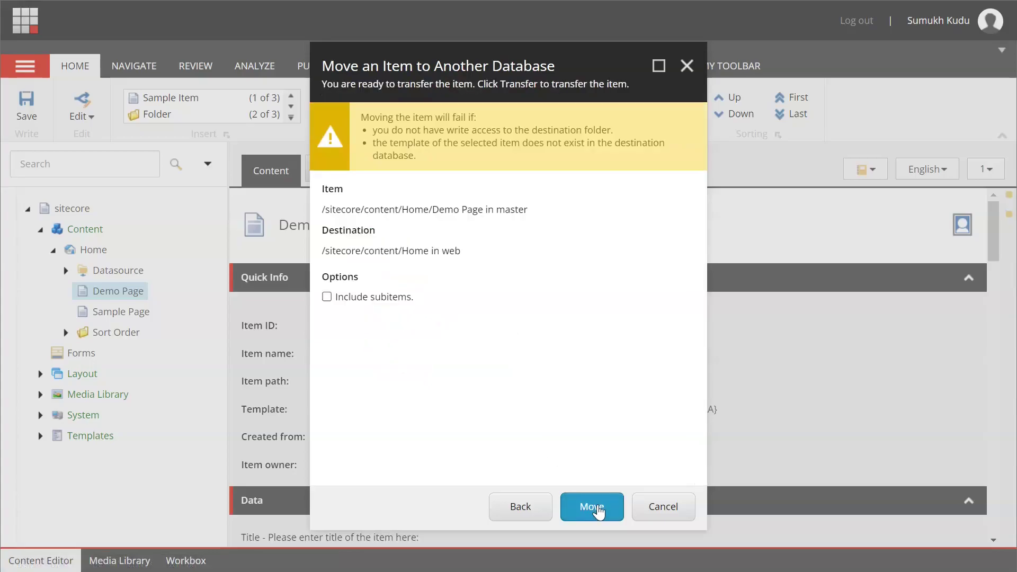
click(534, 508)
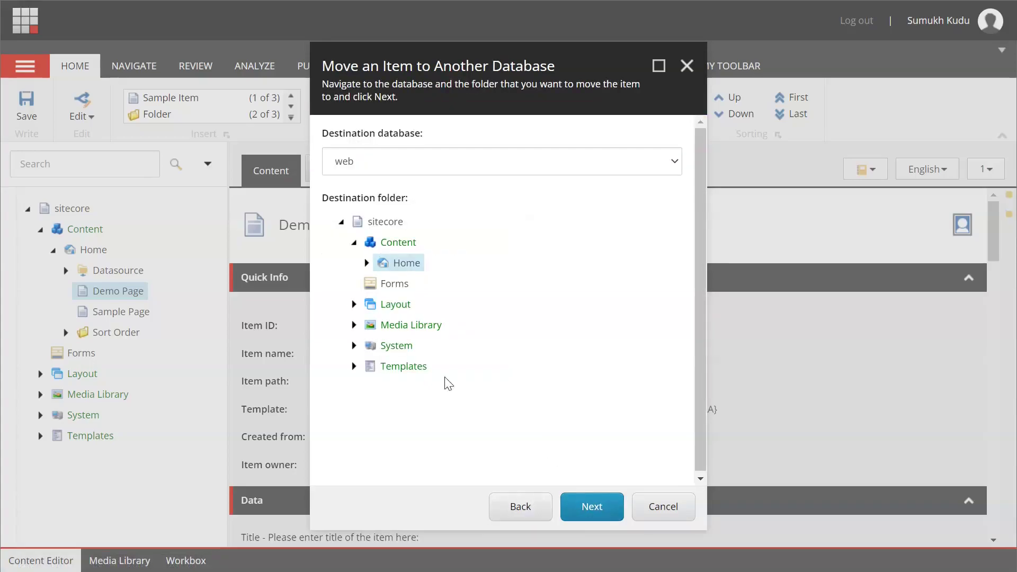
click(367, 263)
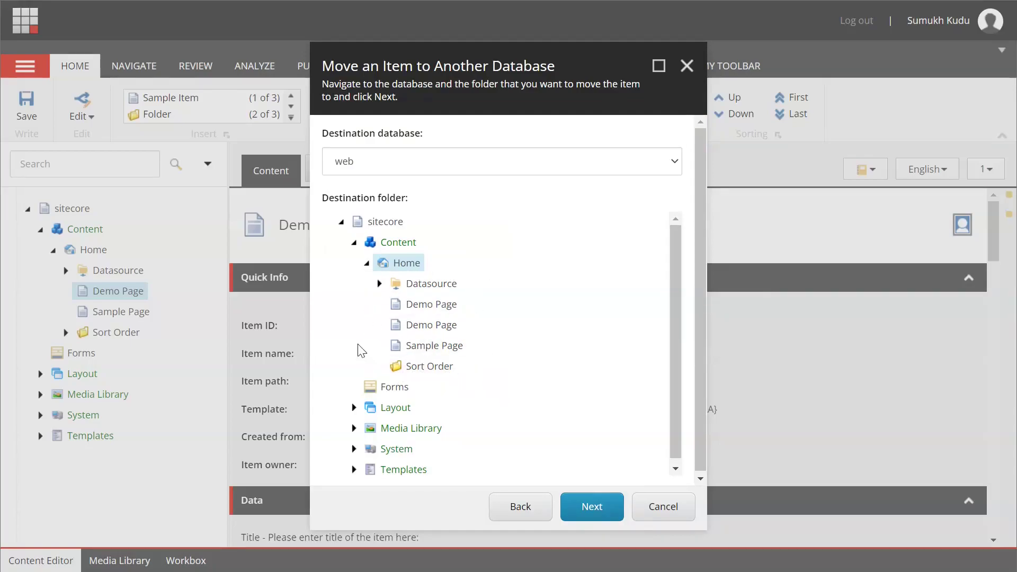
click(366, 264)
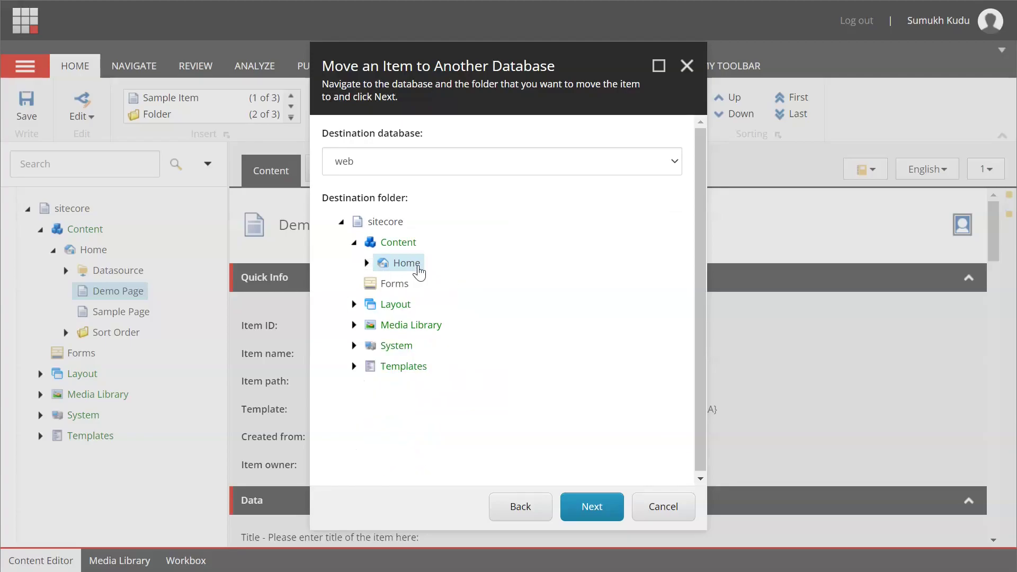
click(589, 511)
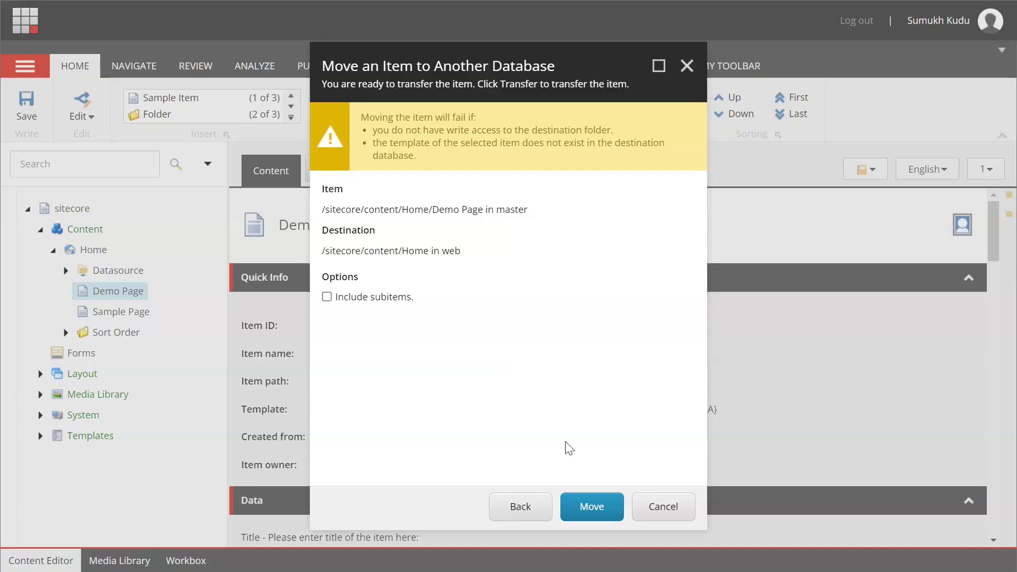
Move Demo Page into the web database and close the completion message
click(598, 509)
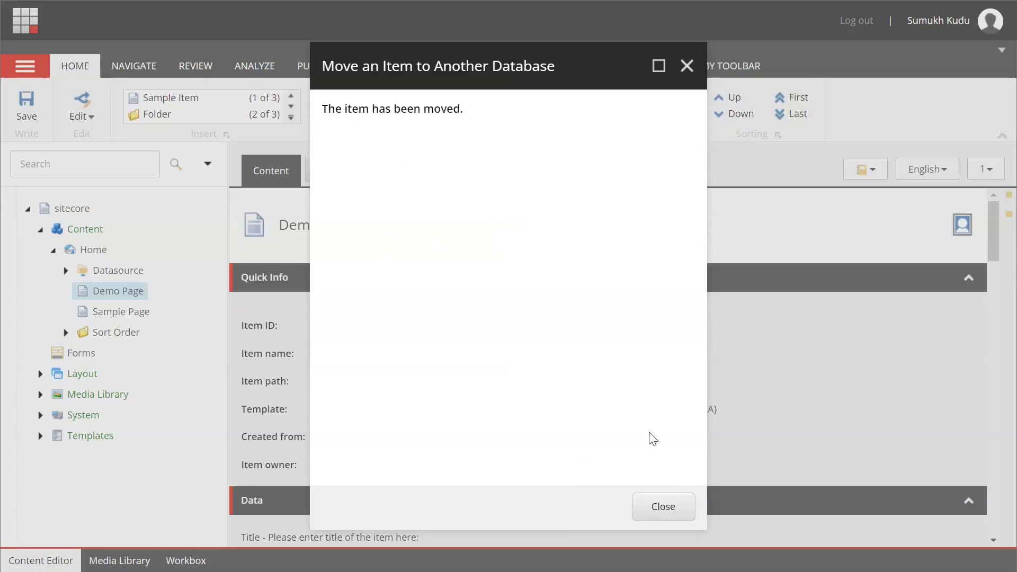
click(661, 510)
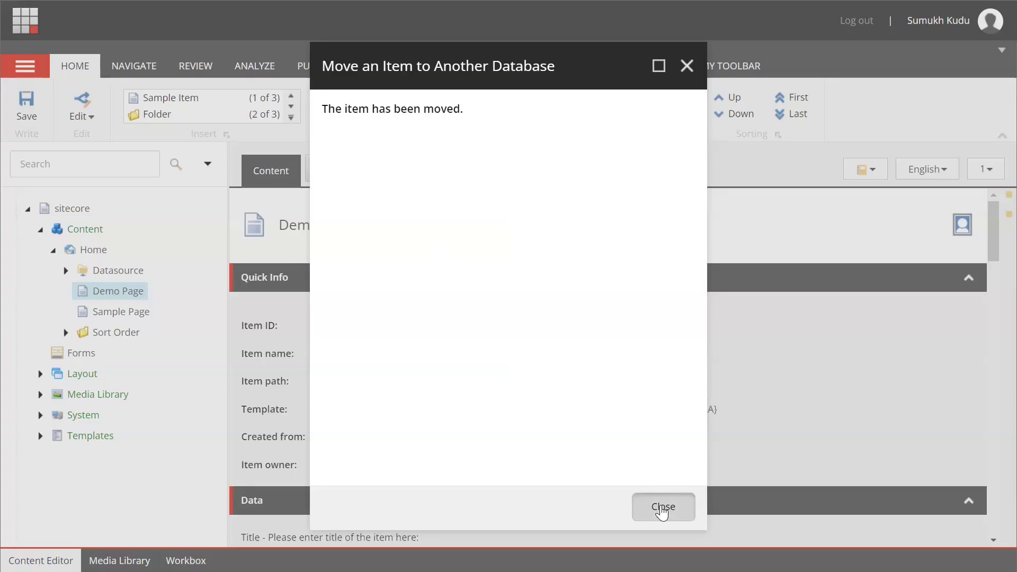